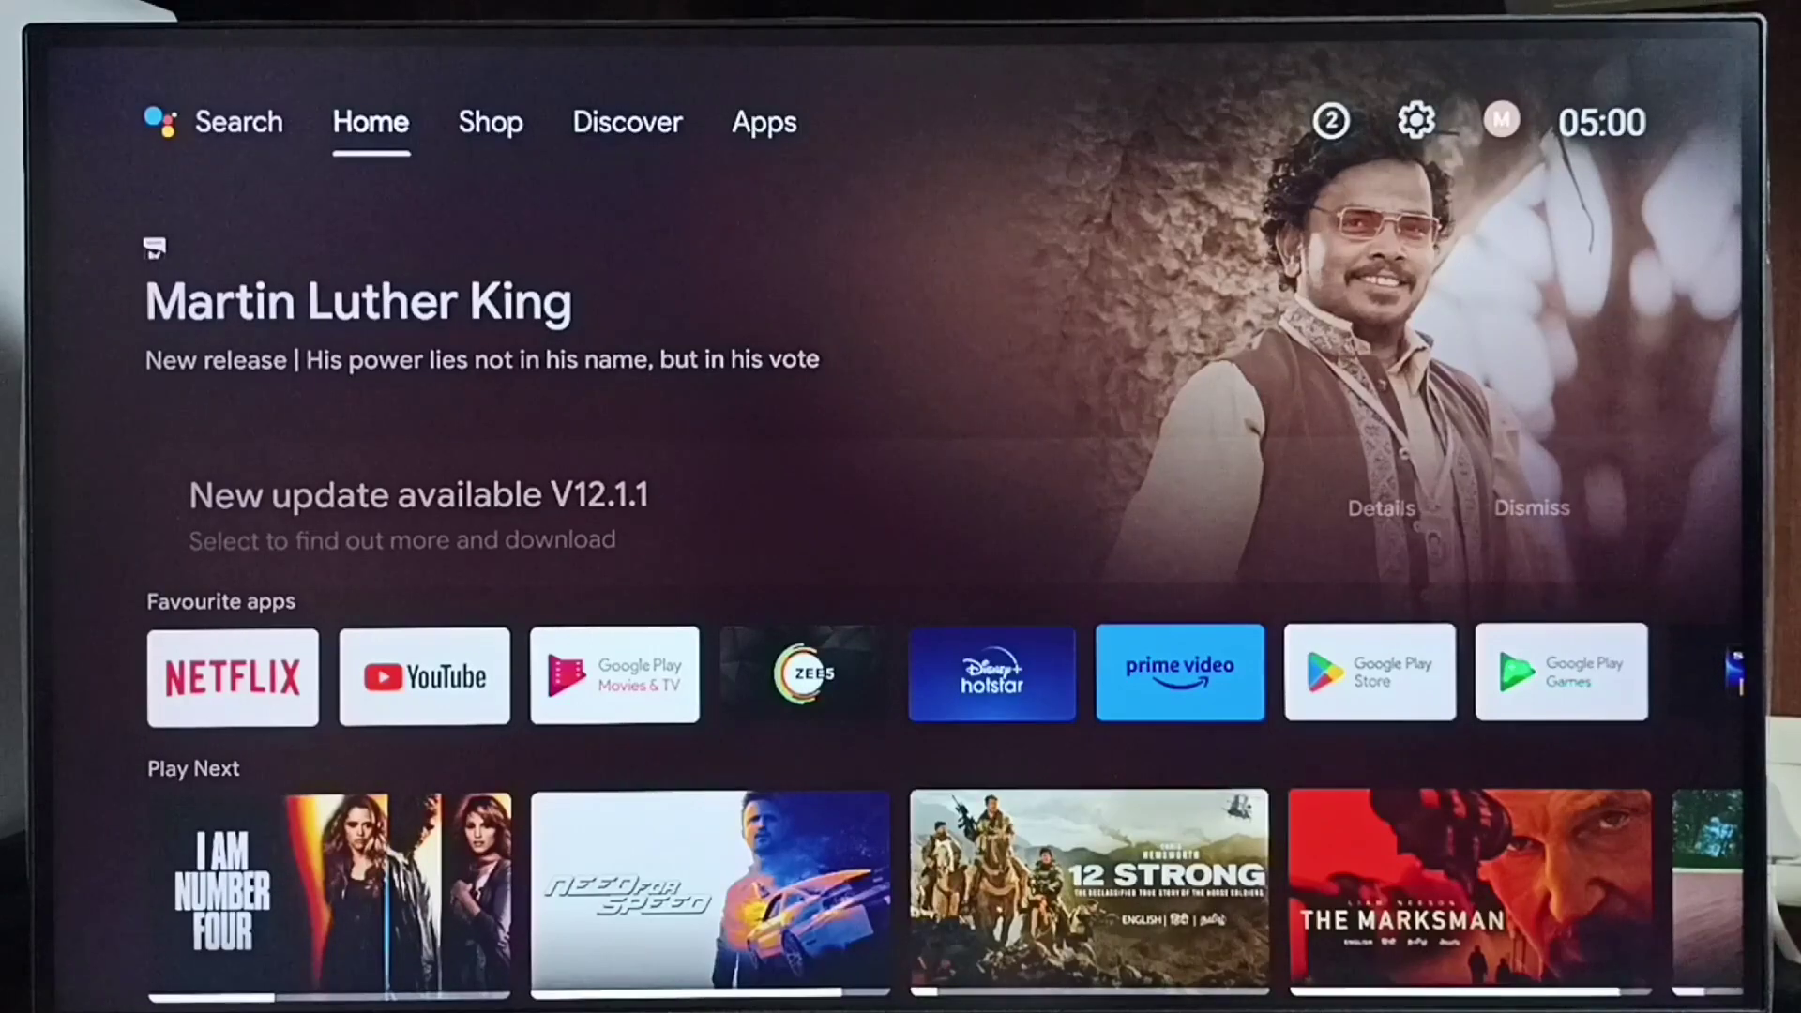
# Move right from Home past Shop and Discover to the Apps page
pyautogui.press('Right')
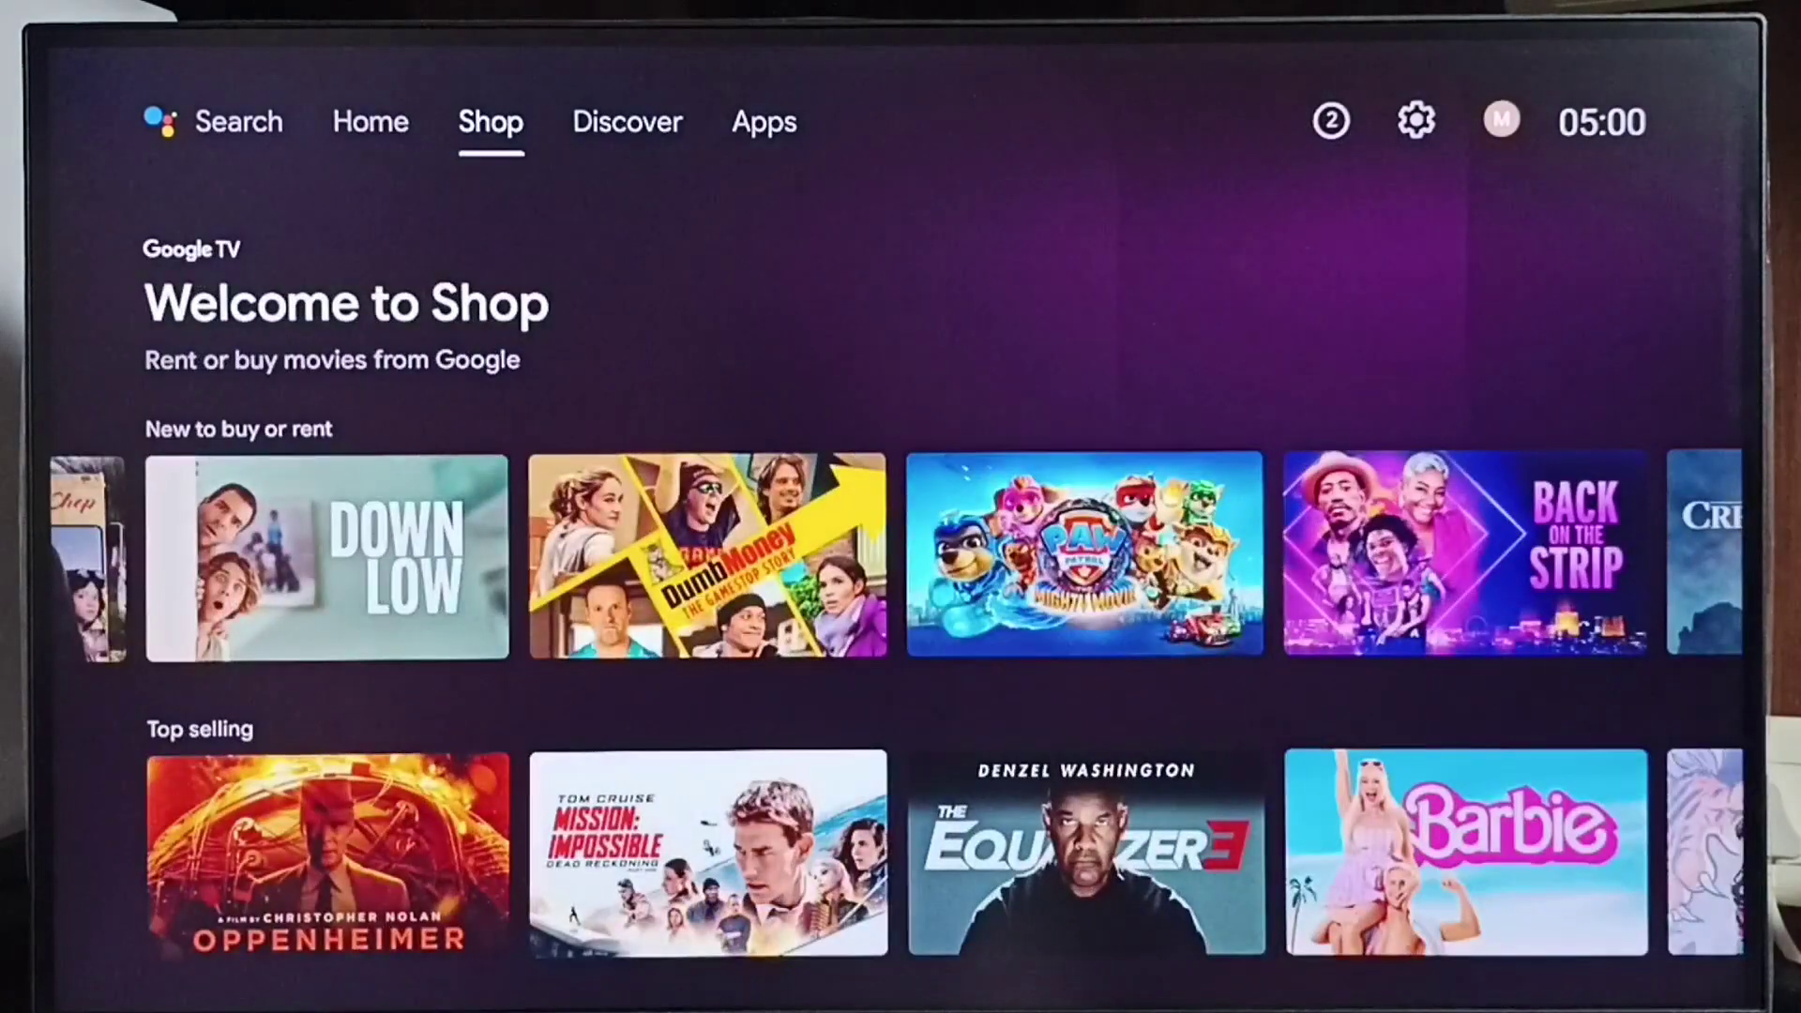
pyautogui.press('Right')
pyautogui.press('Right')
pyautogui.press('Right')
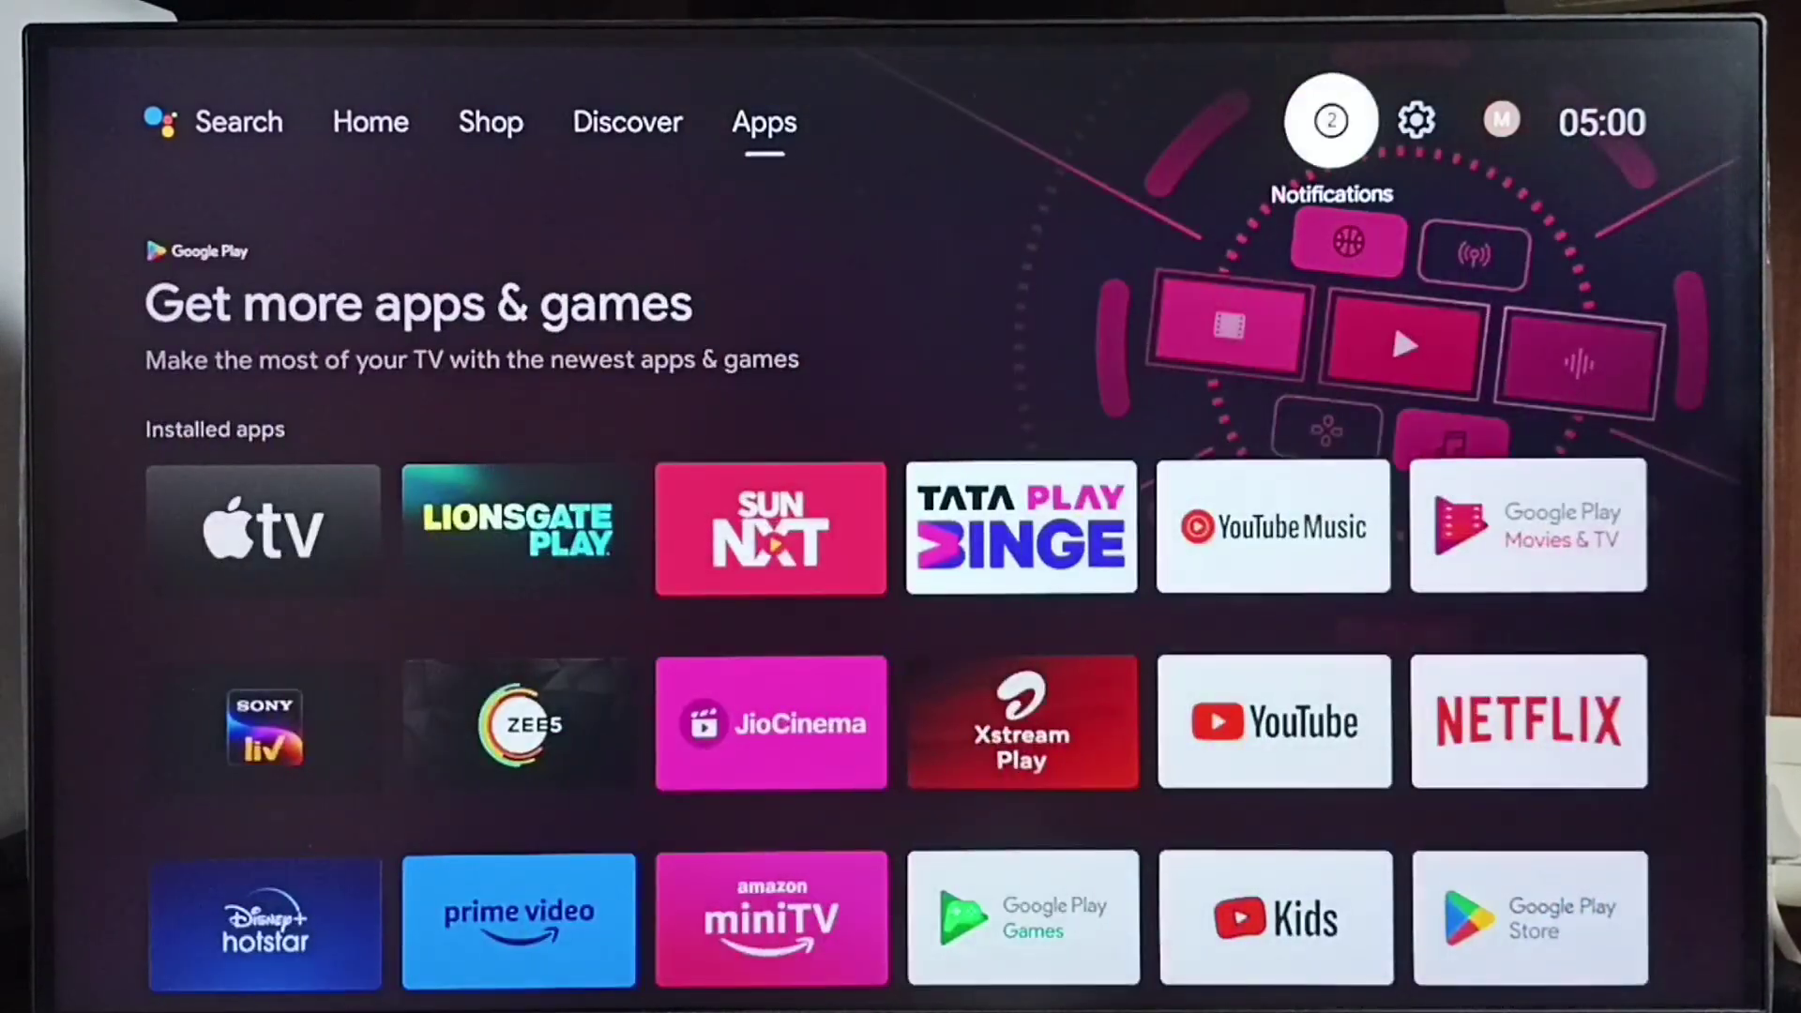
pyautogui.press('Right')
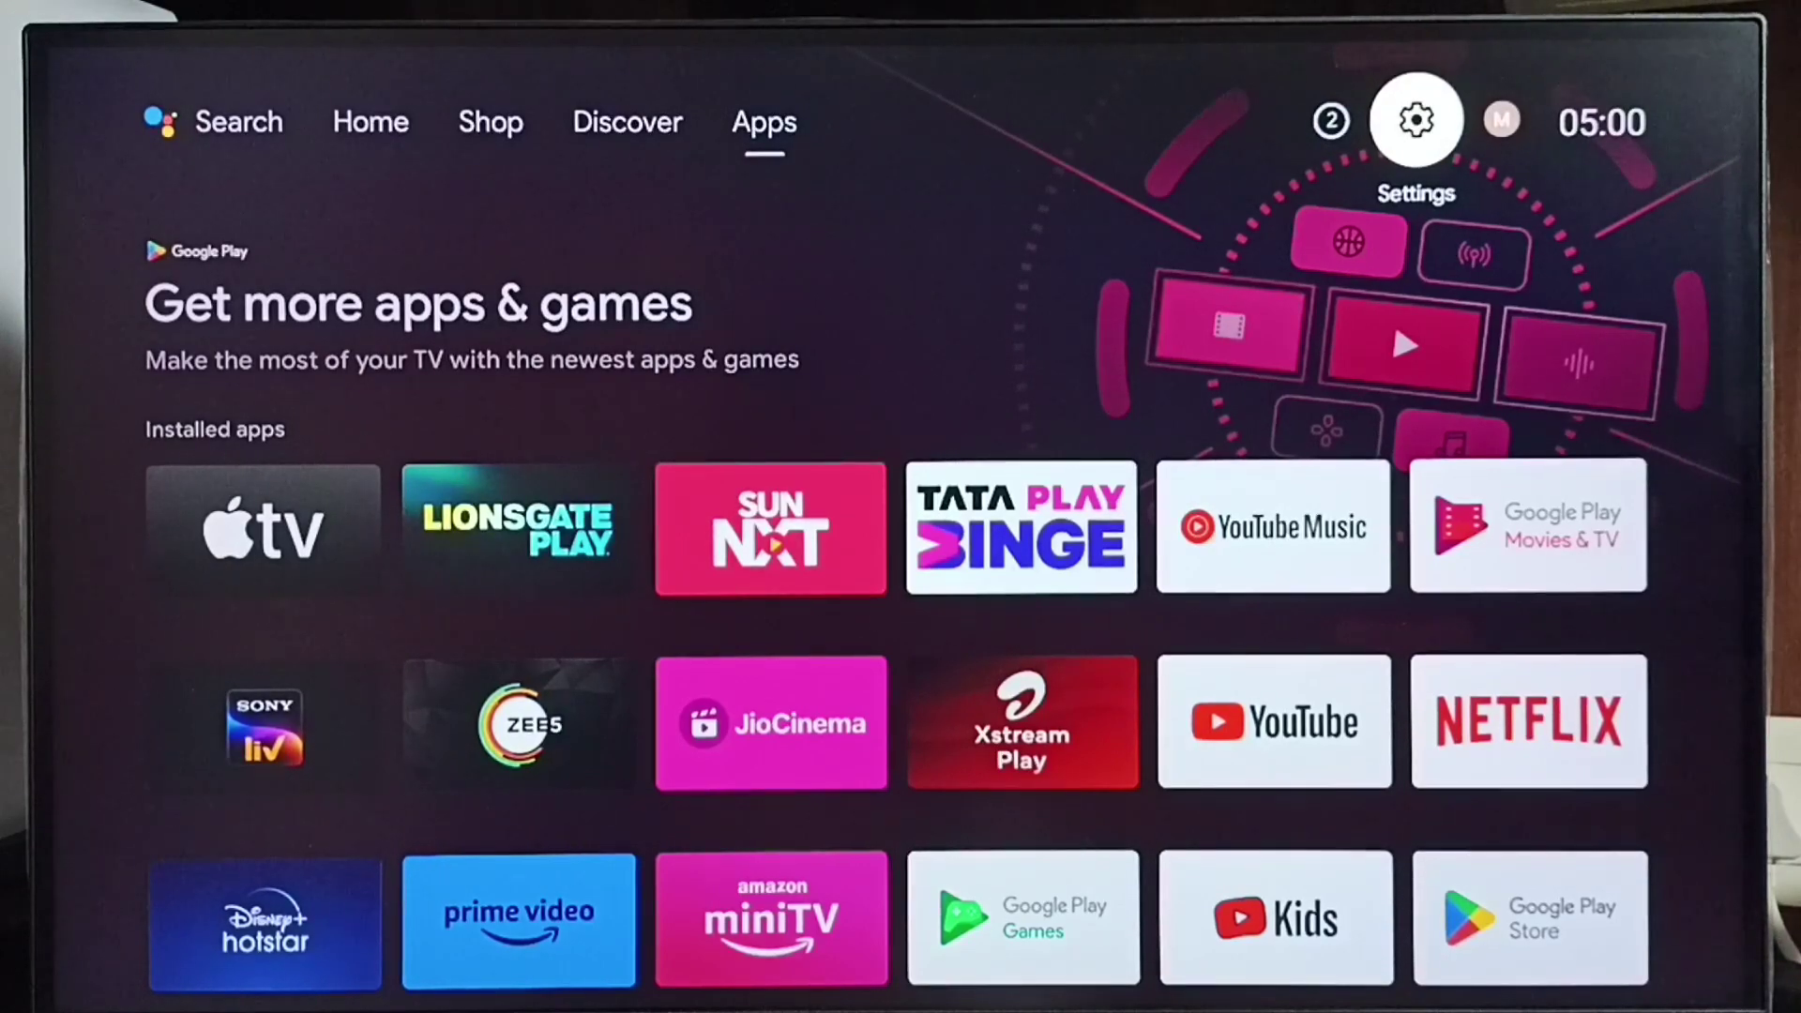
# Open the Settings panel and enter Device Preferences
pyautogui.press('Return')
pyautogui.press('Down')
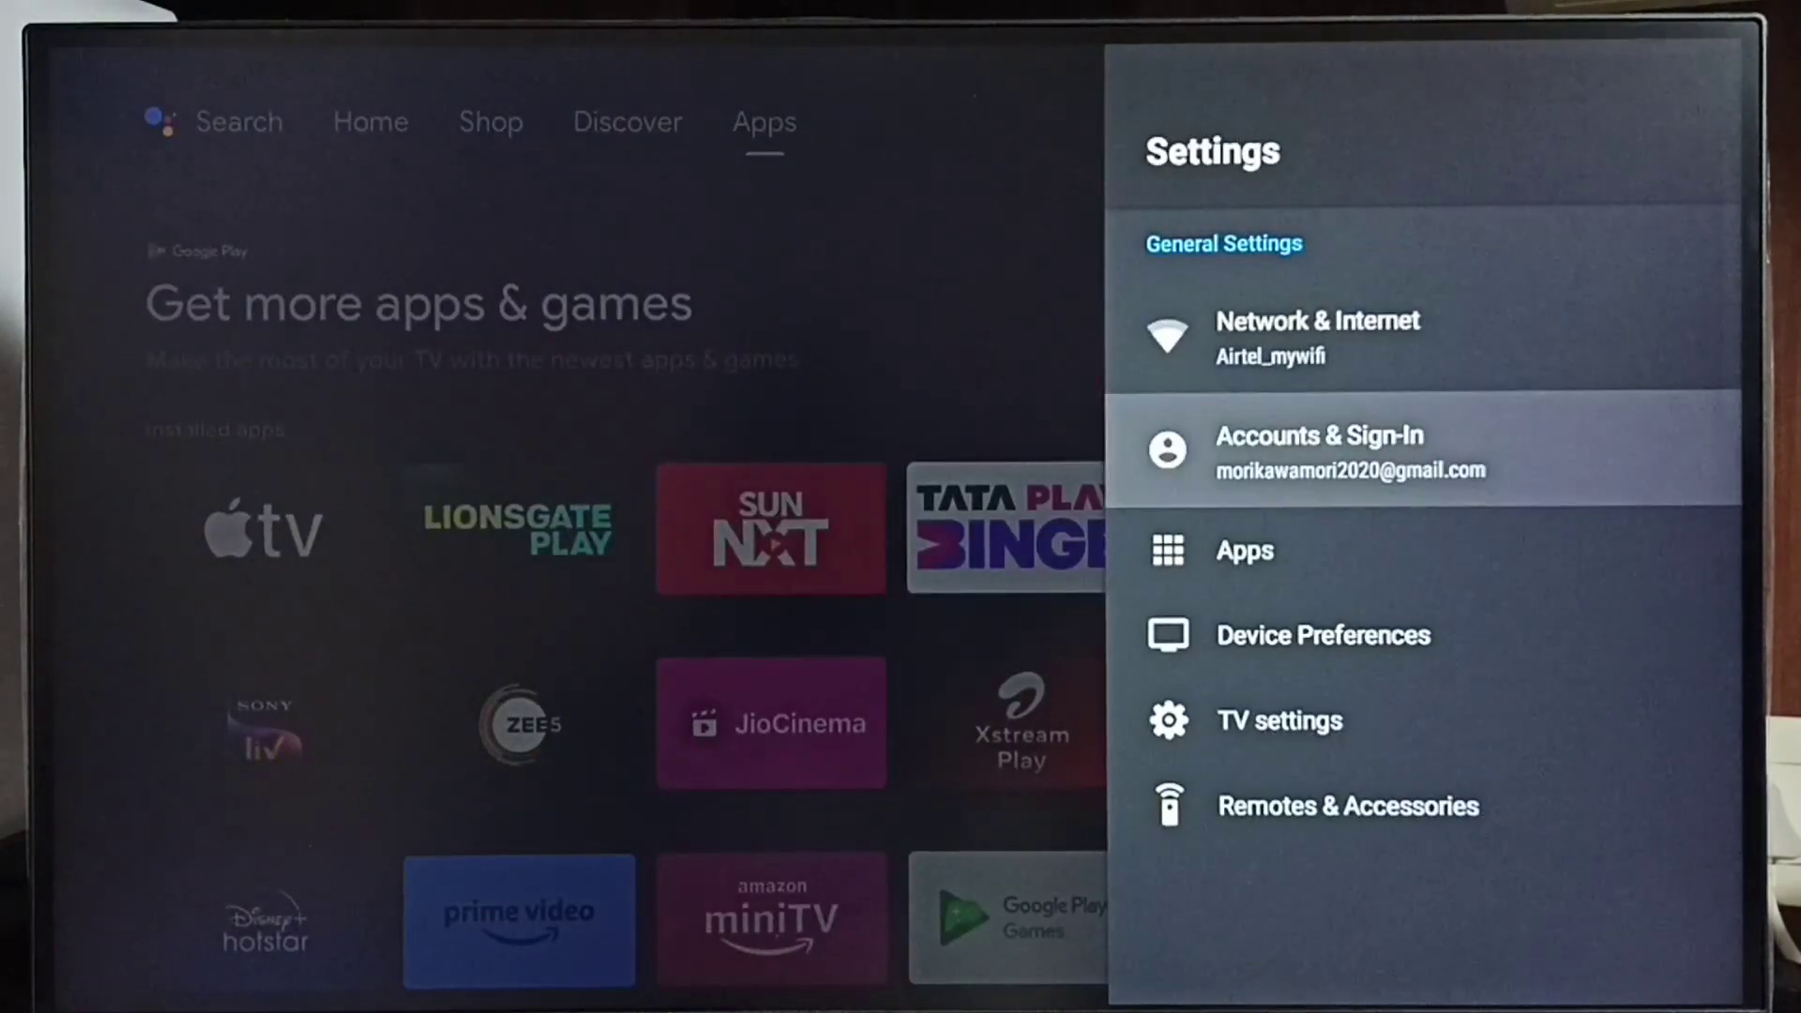
pyautogui.press('Down')
pyautogui.press('Down')
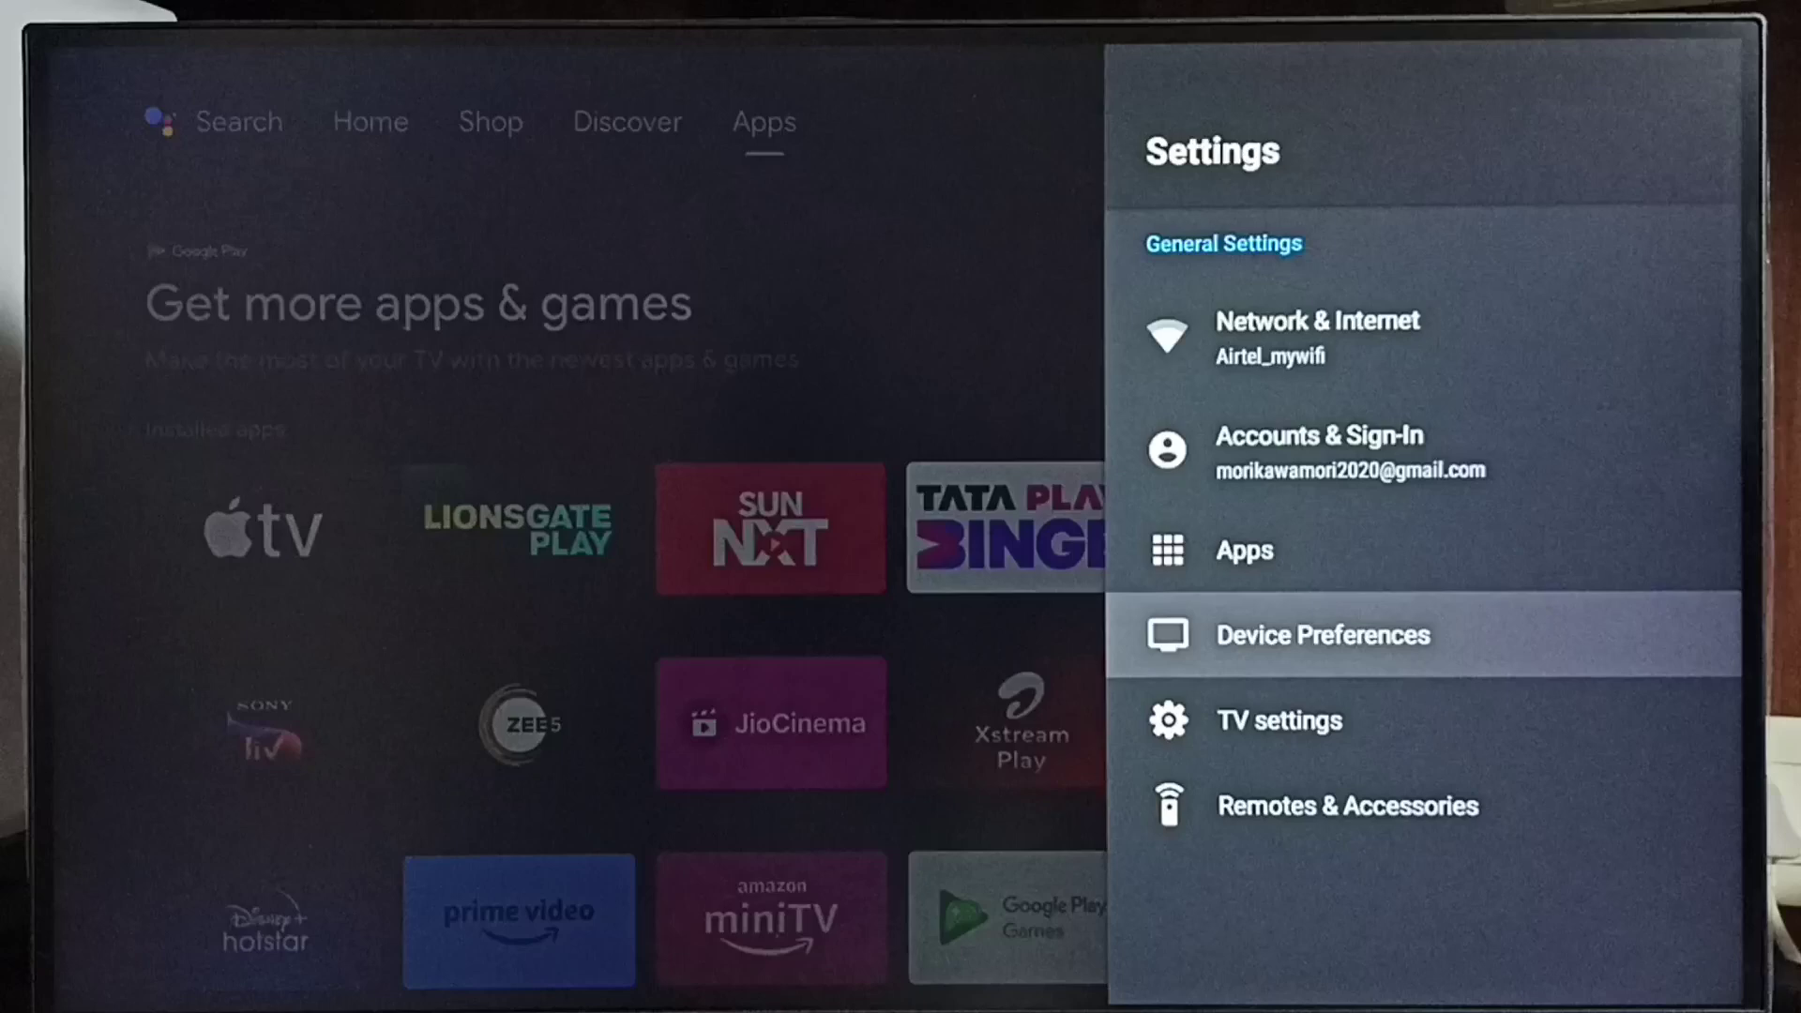
pyautogui.press('Return')
# Go down to Google Assistant in Device Preferences and open its settings
pyautogui.press('Down')
pyautogui.press('Down')
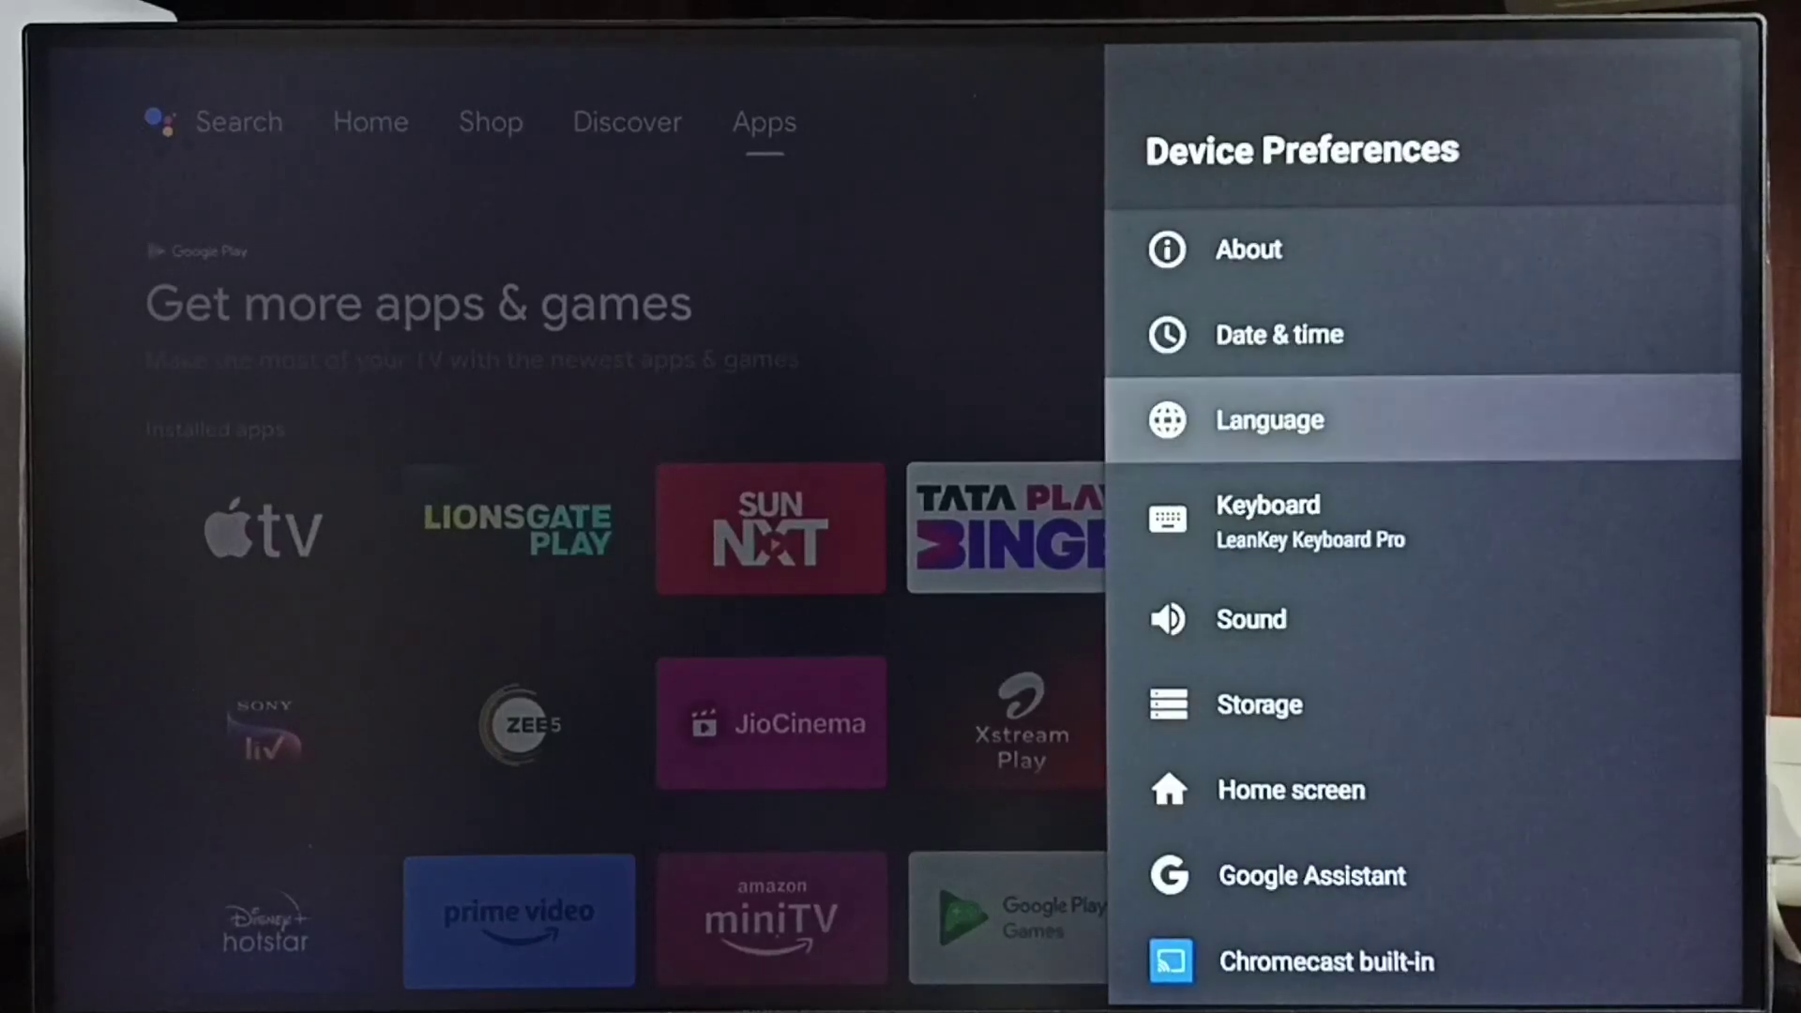
pyautogui.press('Down')
pyautogui.press('Down')
pyautogui.press('Down')
pyautogui.press('Down')
pyautogui.press('Down')
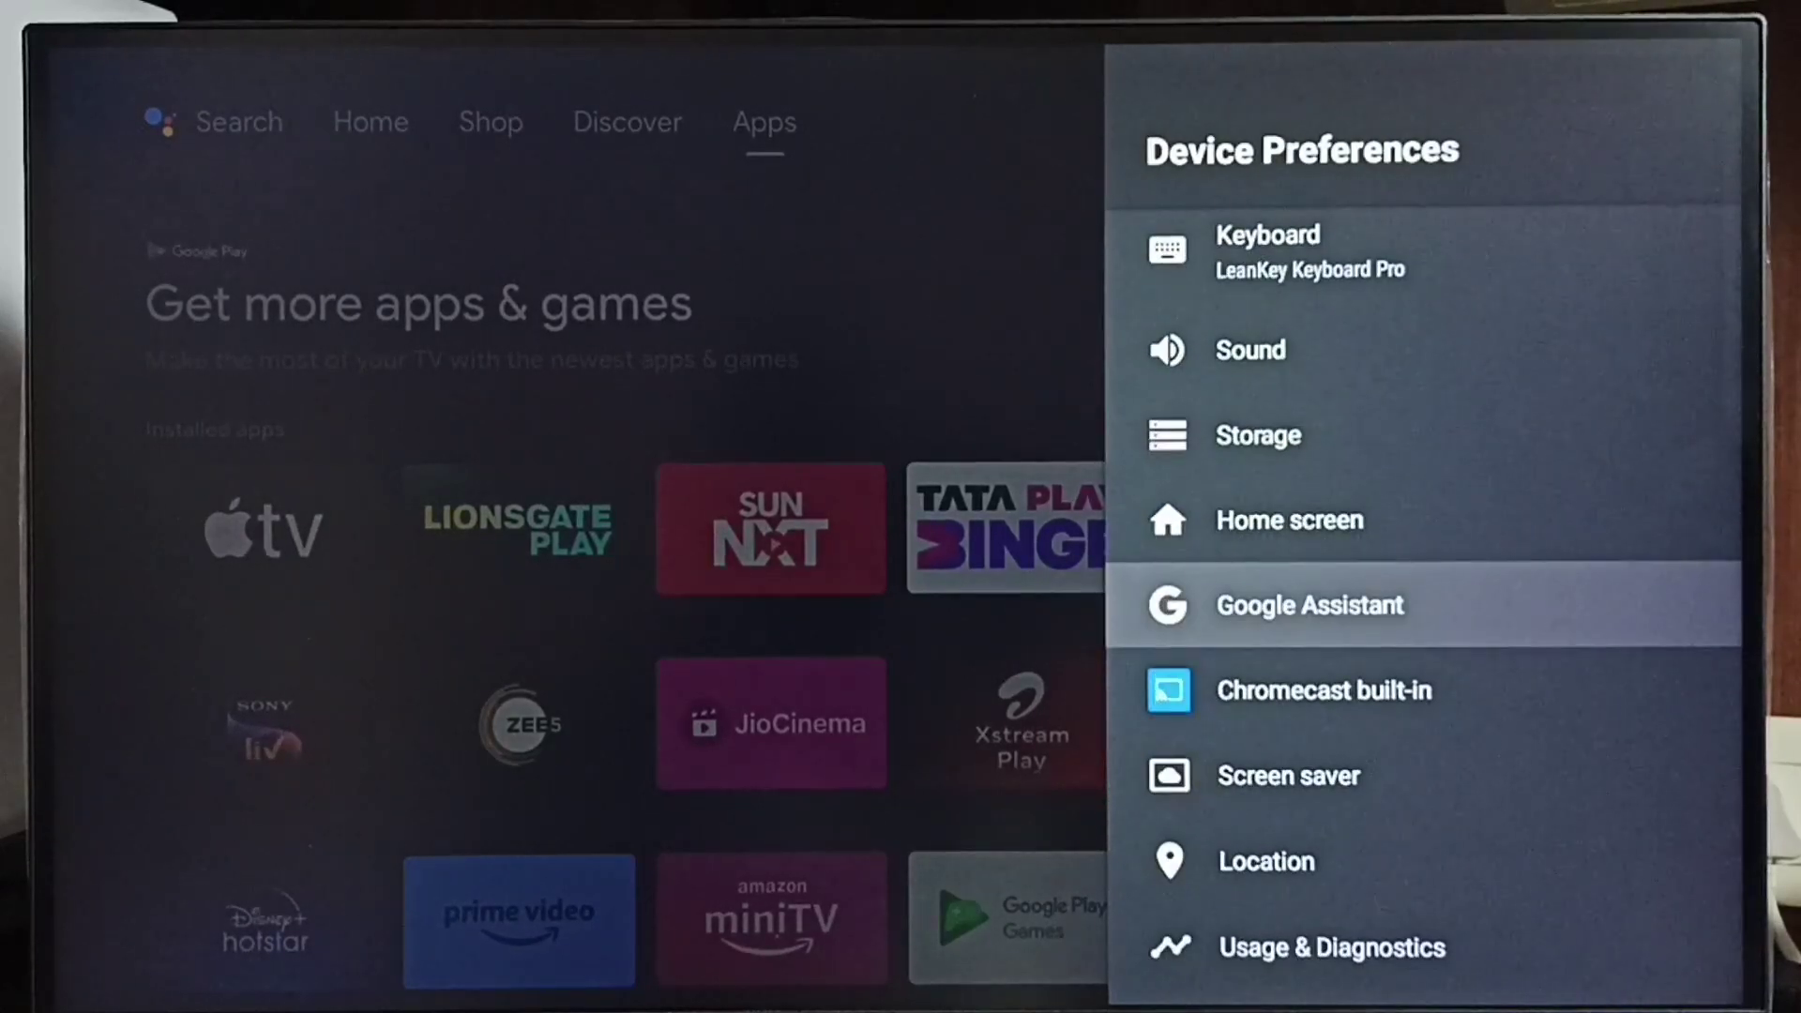
pyautogui.press('Return')
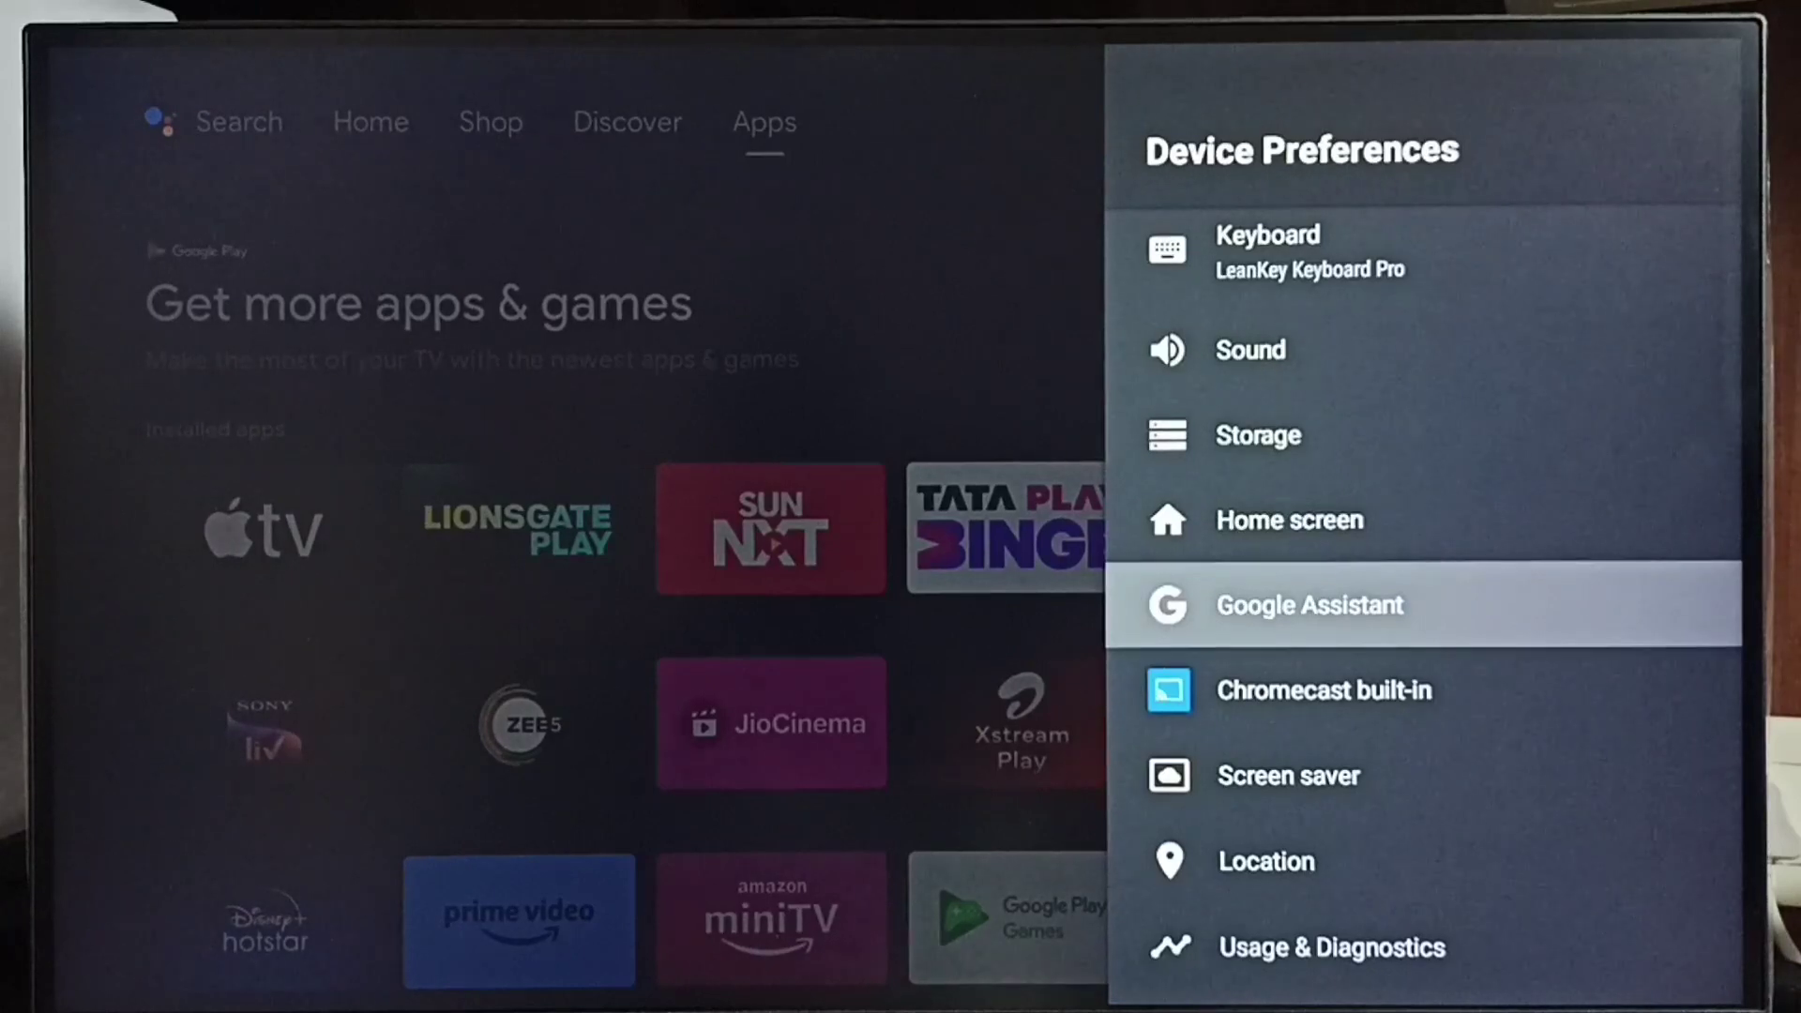
pyautogui.press('Return')
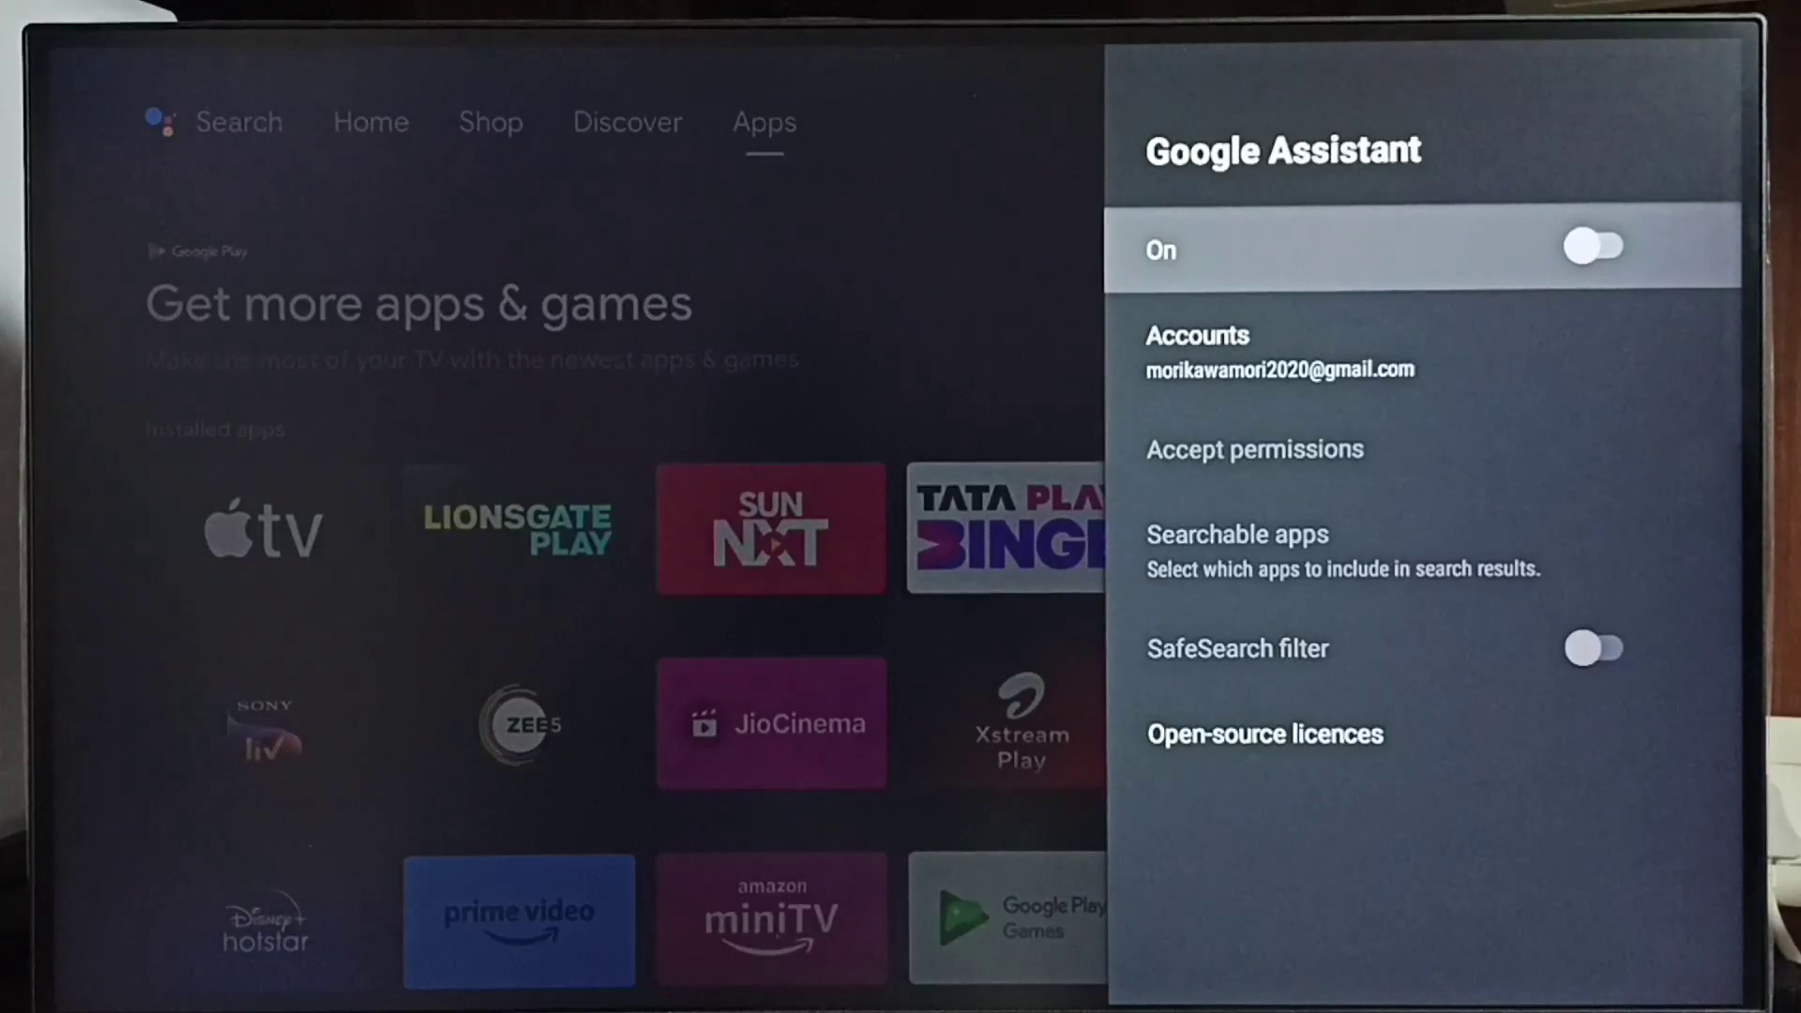
pyautogui.press('Return')
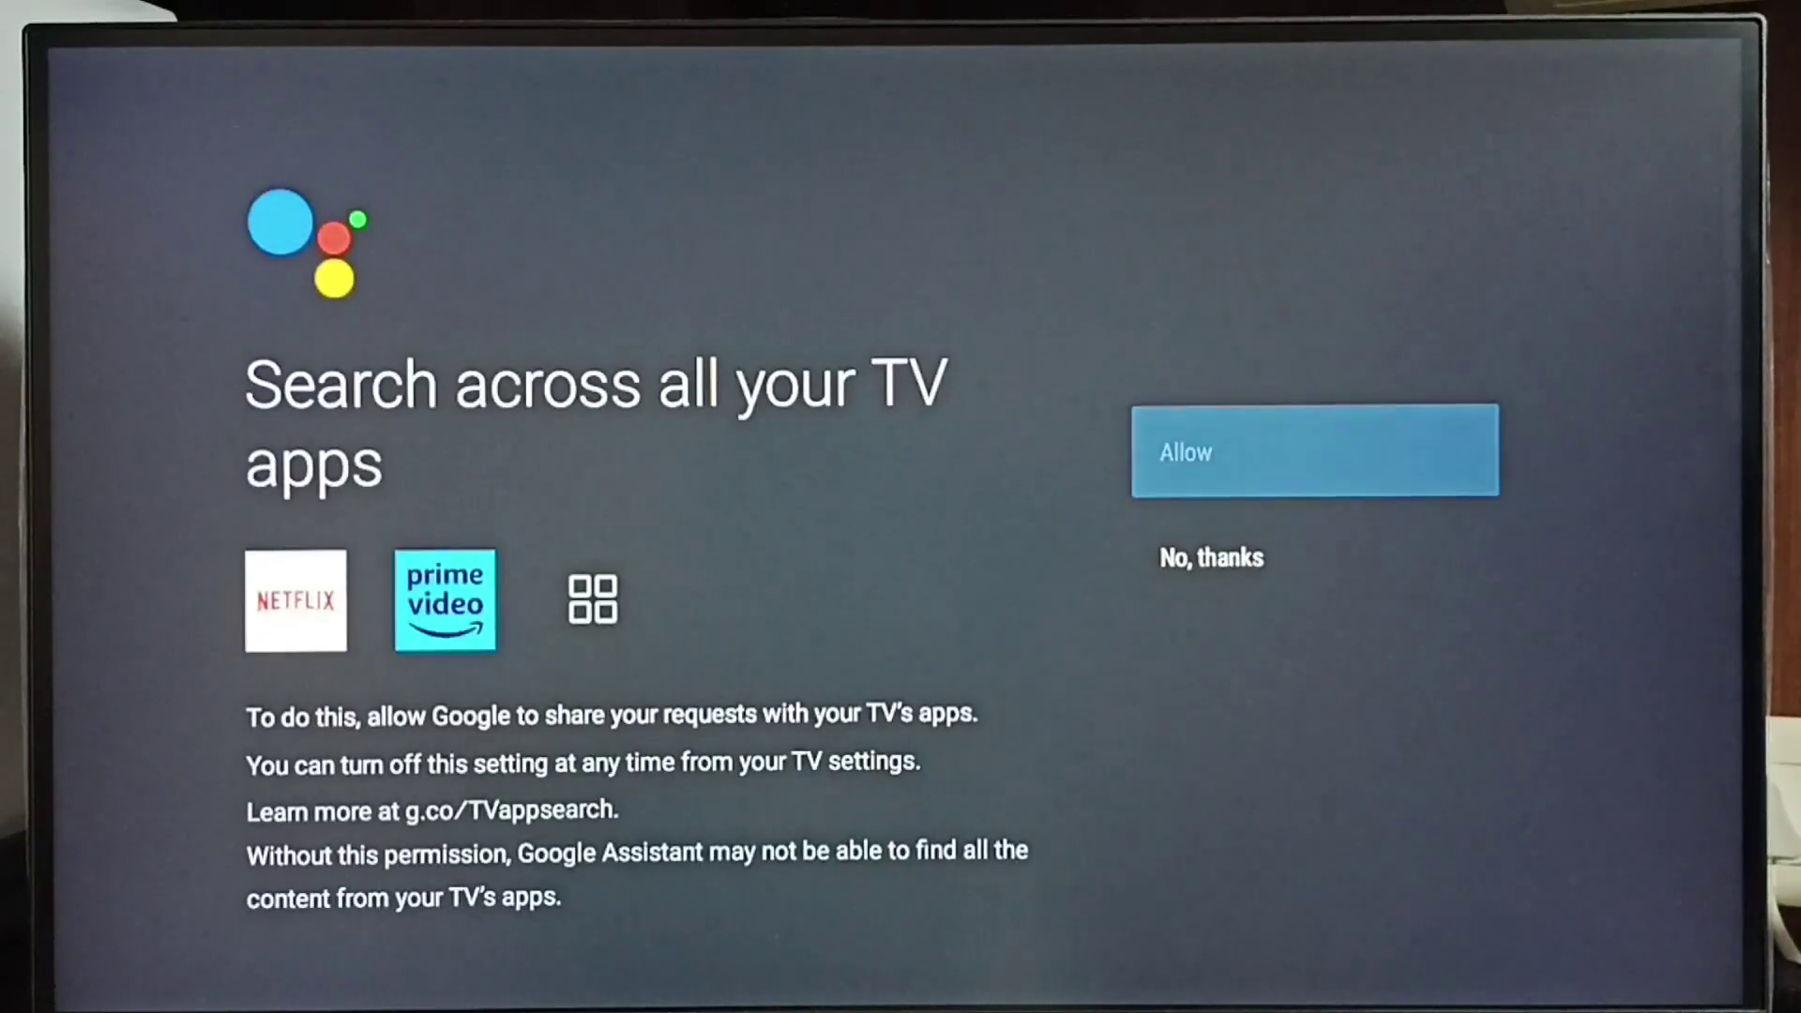
pyautogui.press('Return')
pyautogui.press('Return')
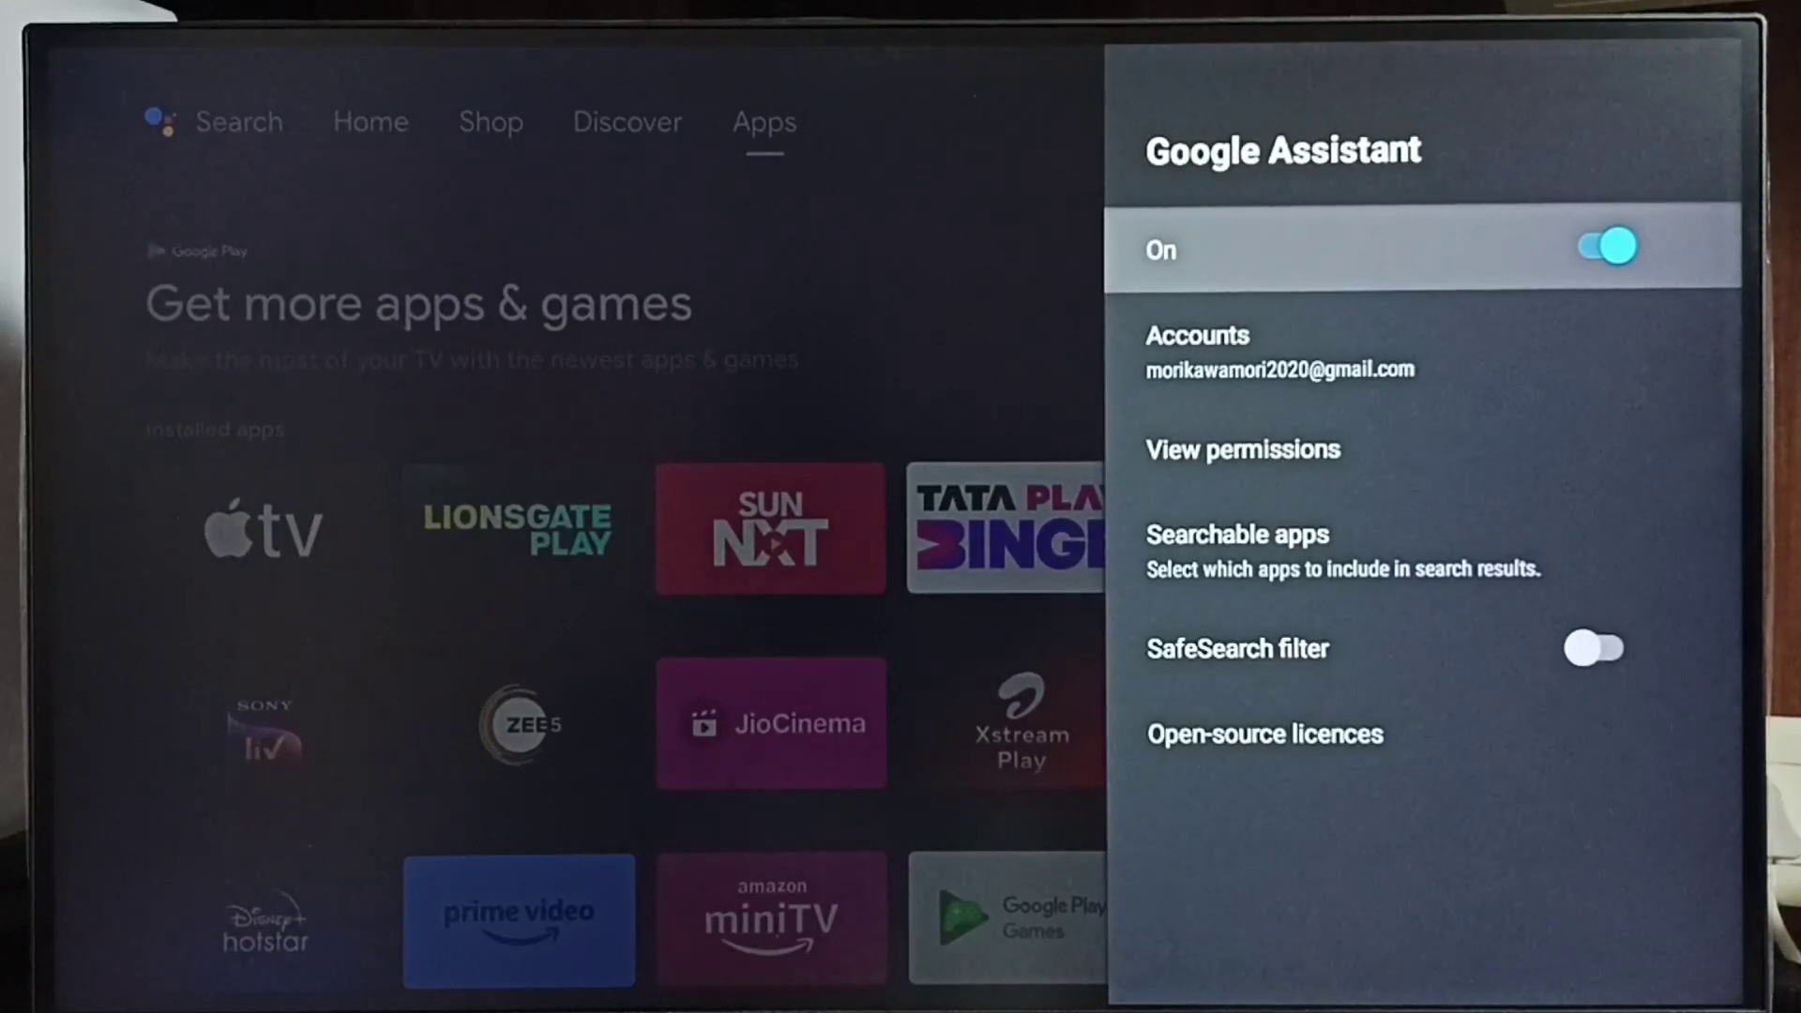
# Continue through the Assistant setup screen, then move down to the Searchable apps option
pyautogui.press('Down')
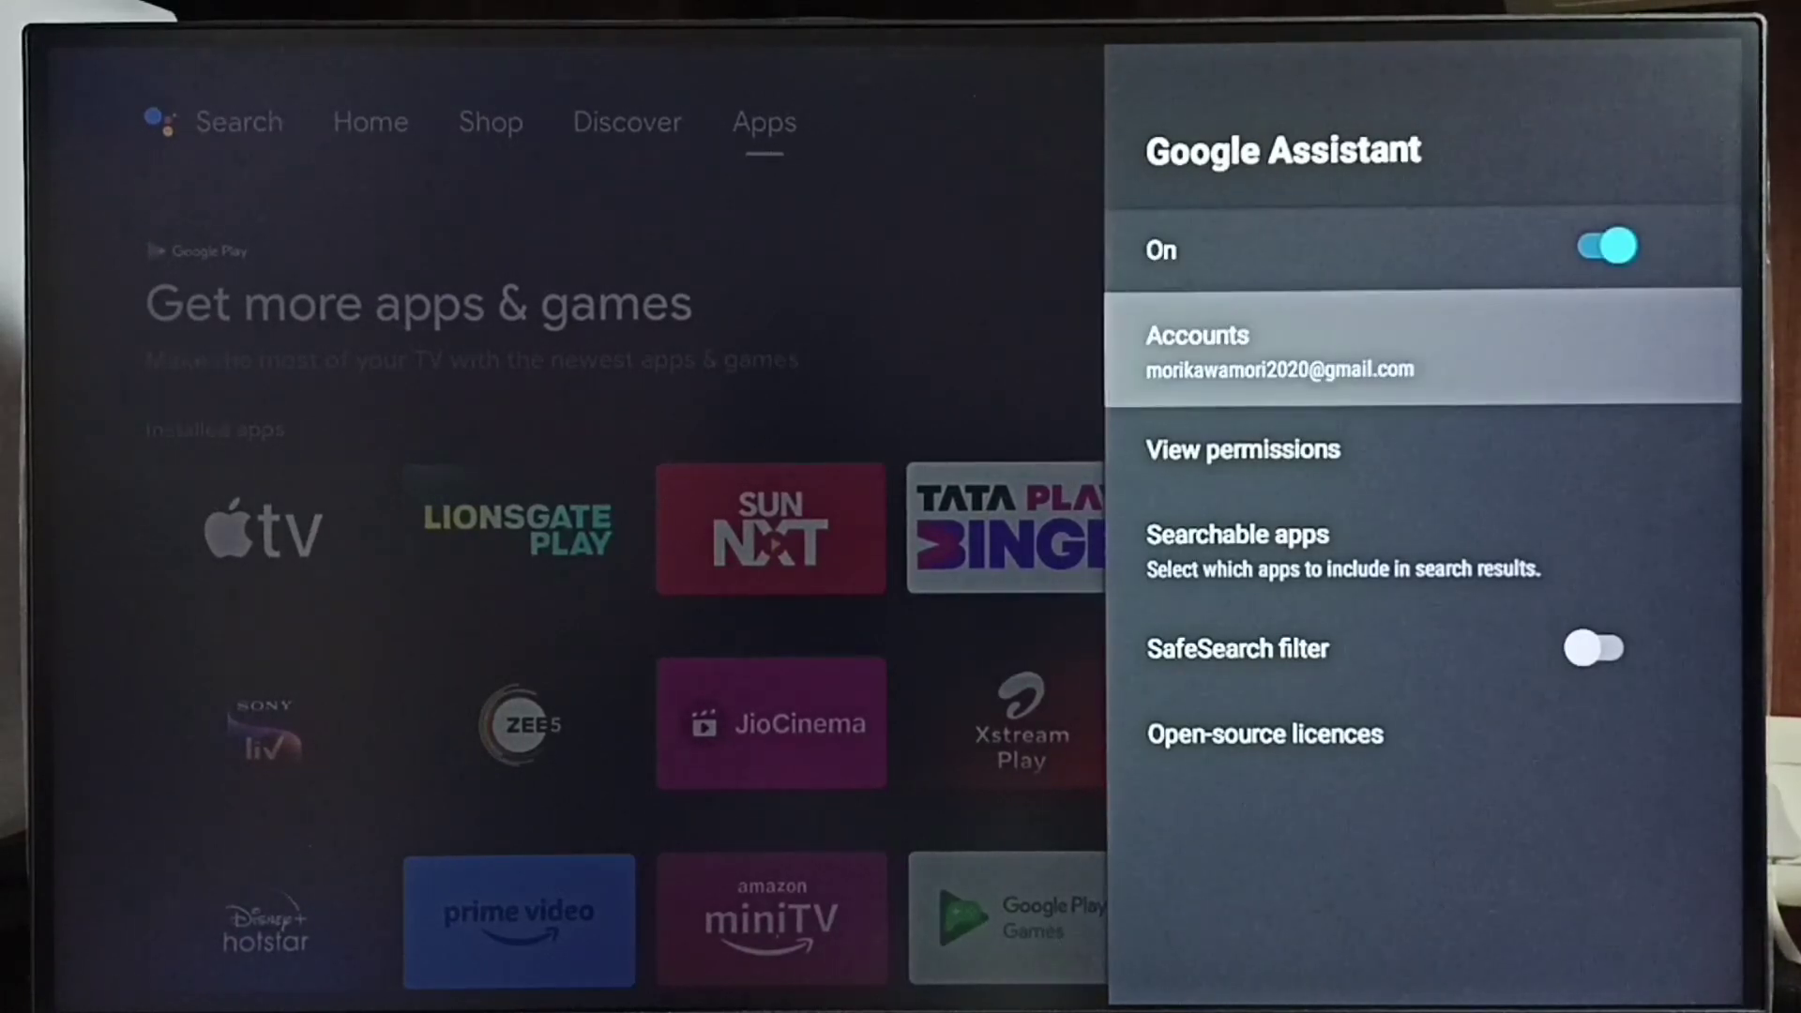
pyautogui.press('Down')
pyautogui.press('Down')
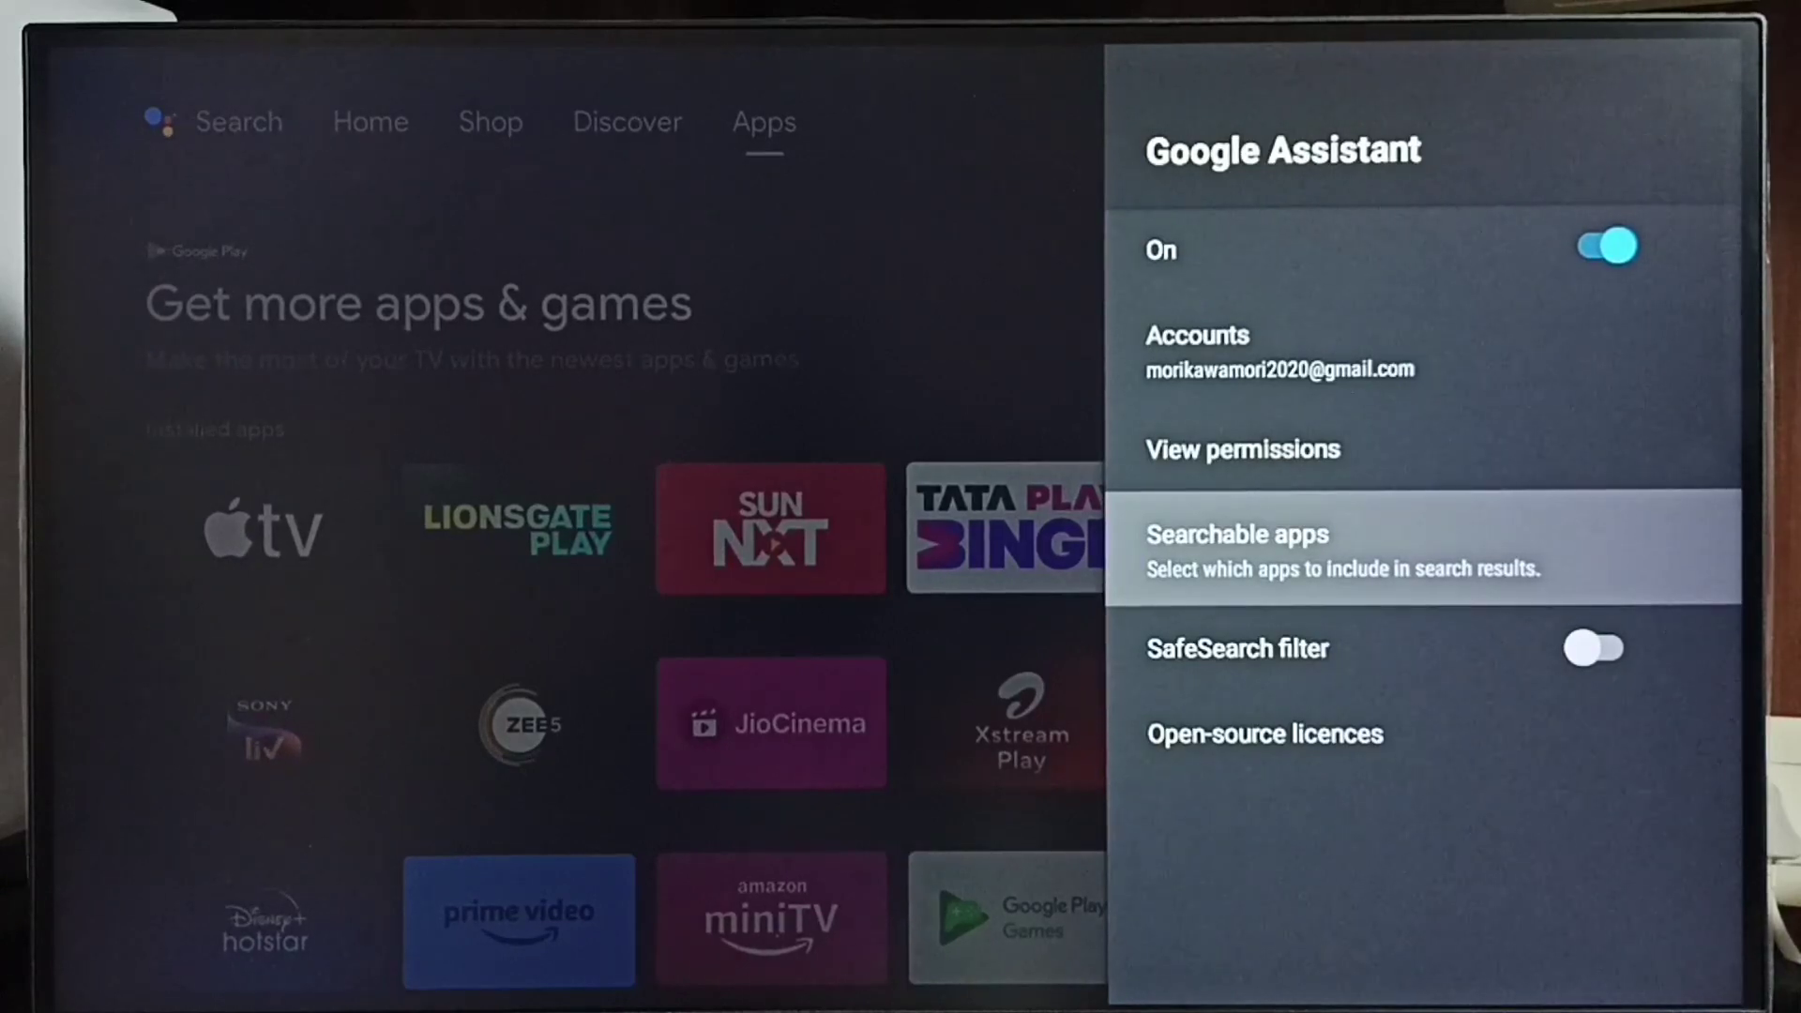
pyautogui.press('Return')
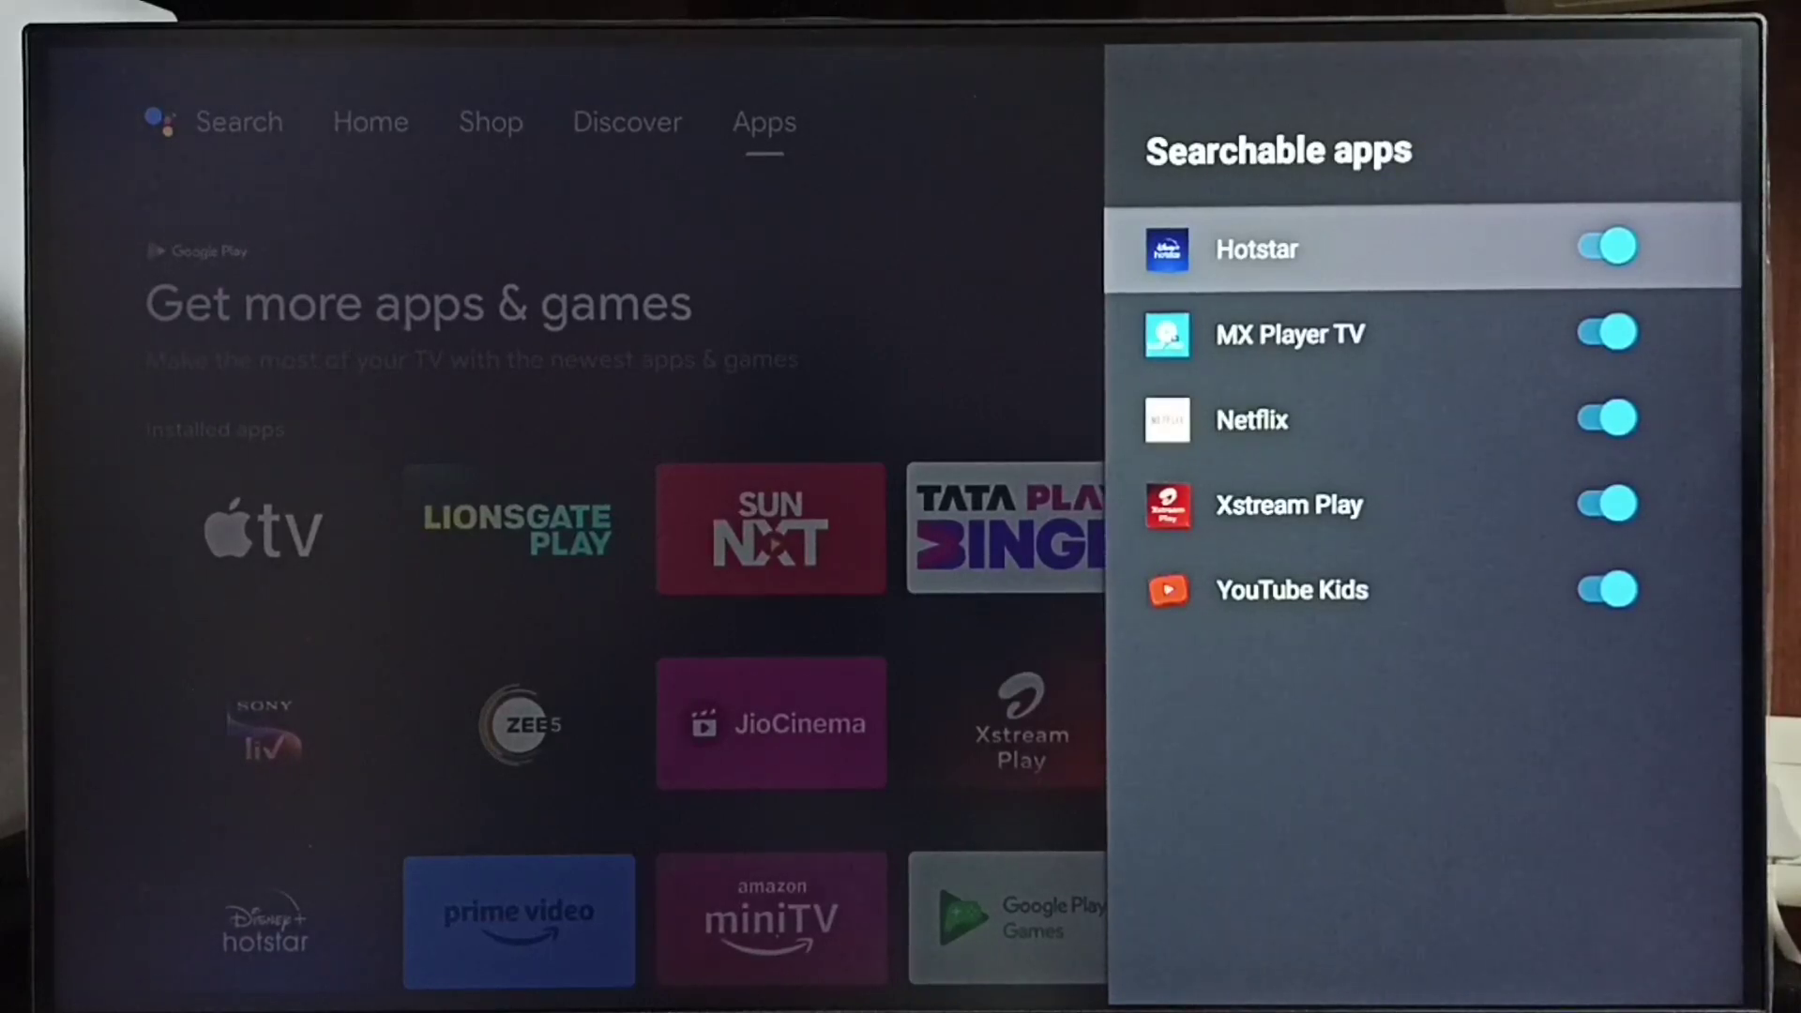
pyautogui.press('Return')
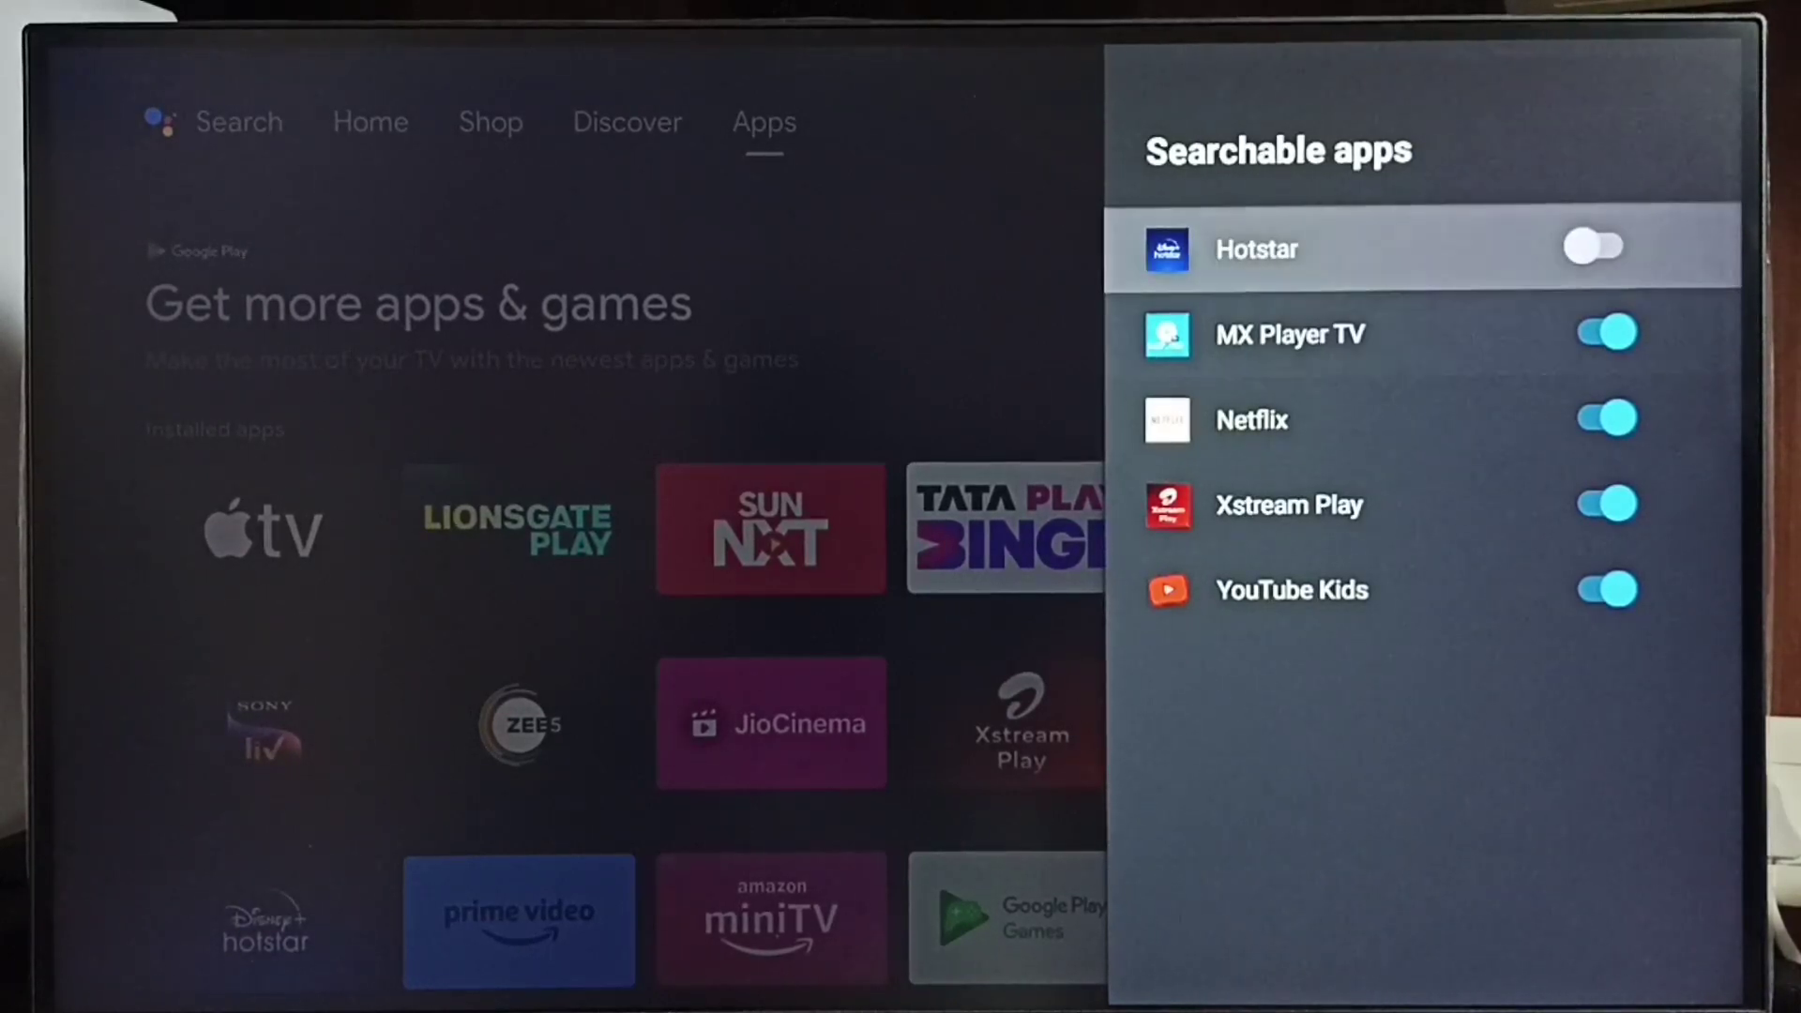
pyautogui.press('Down')
pyautogui.press('Up')
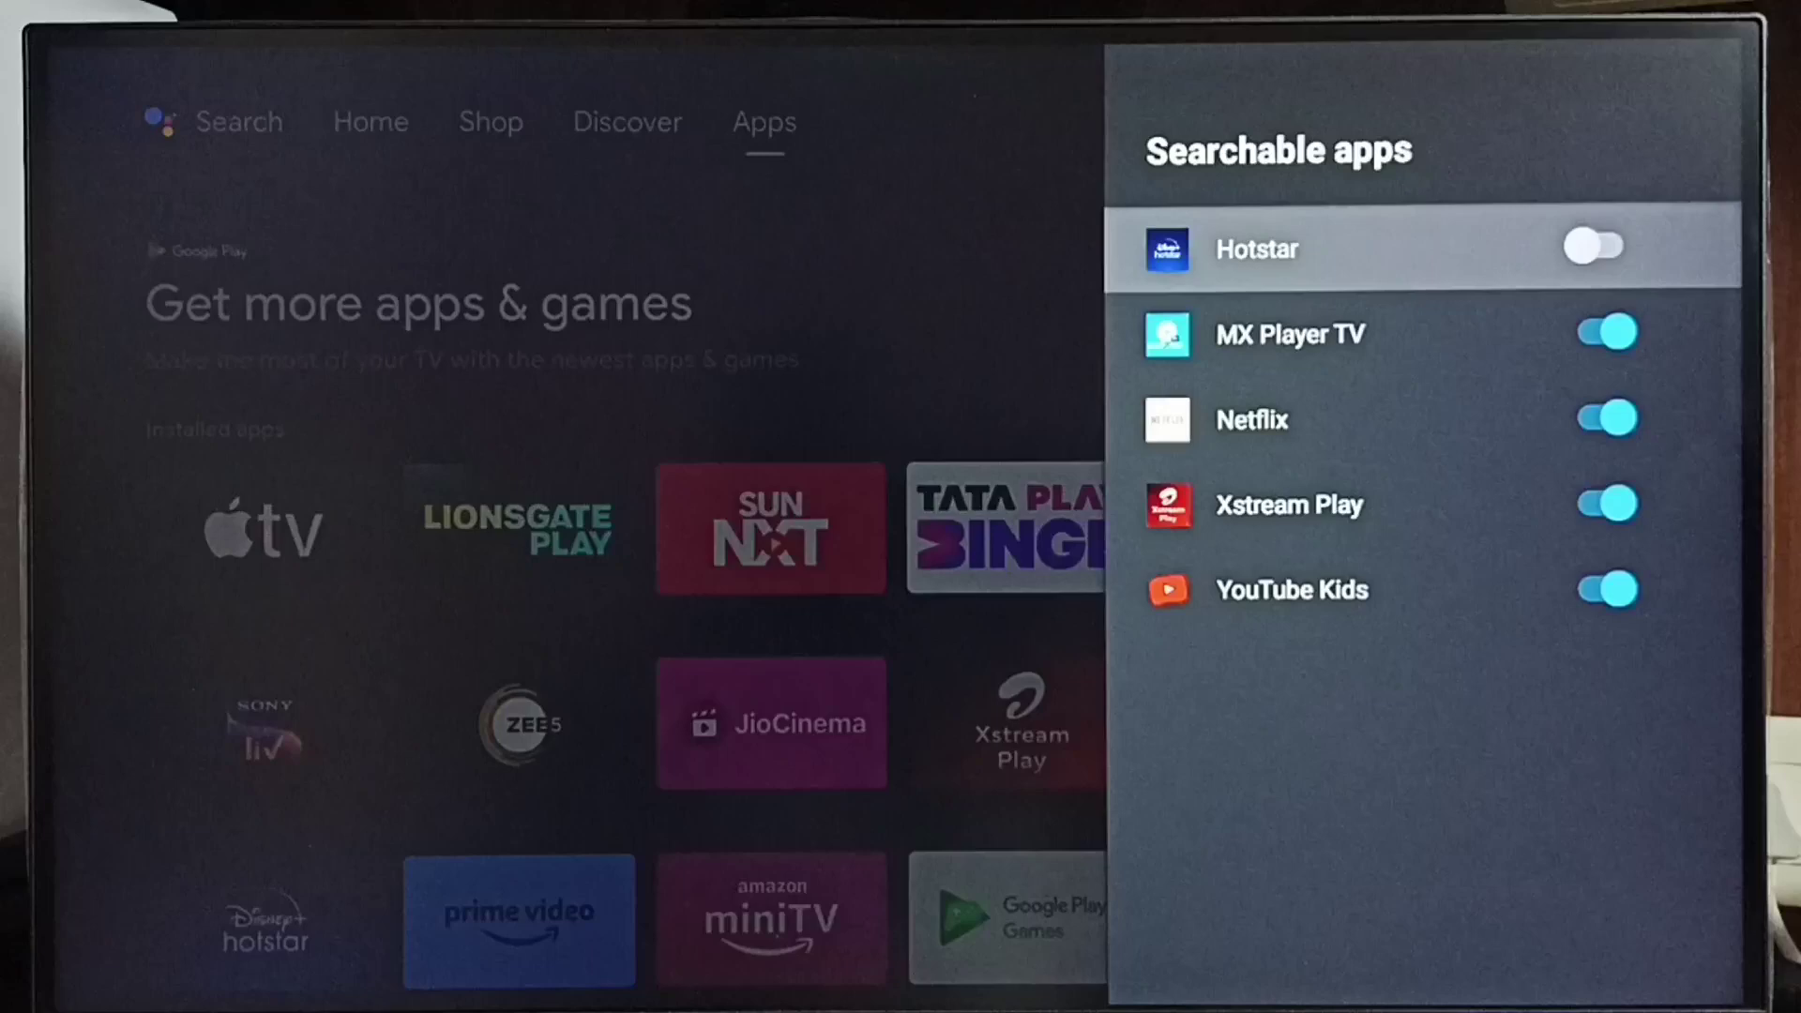
pyautogui.press('Return')
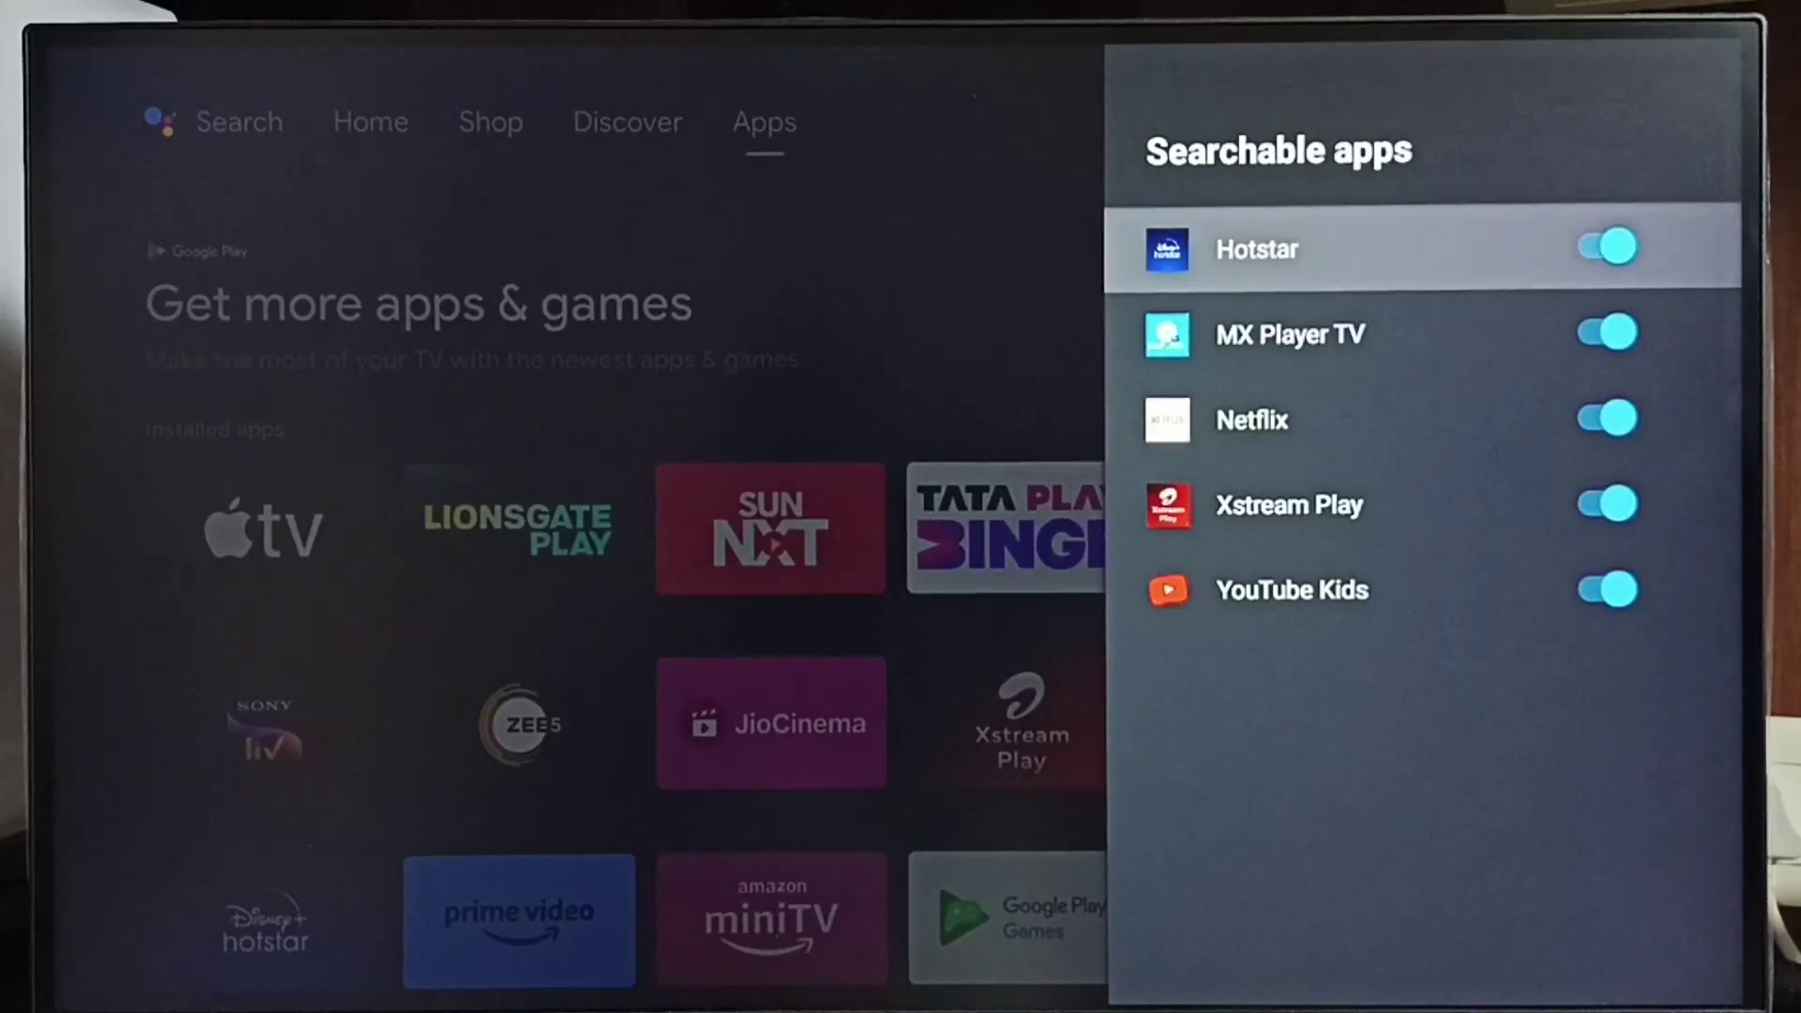
pyautogui.press('Down')
pyautogui.press('Escape')
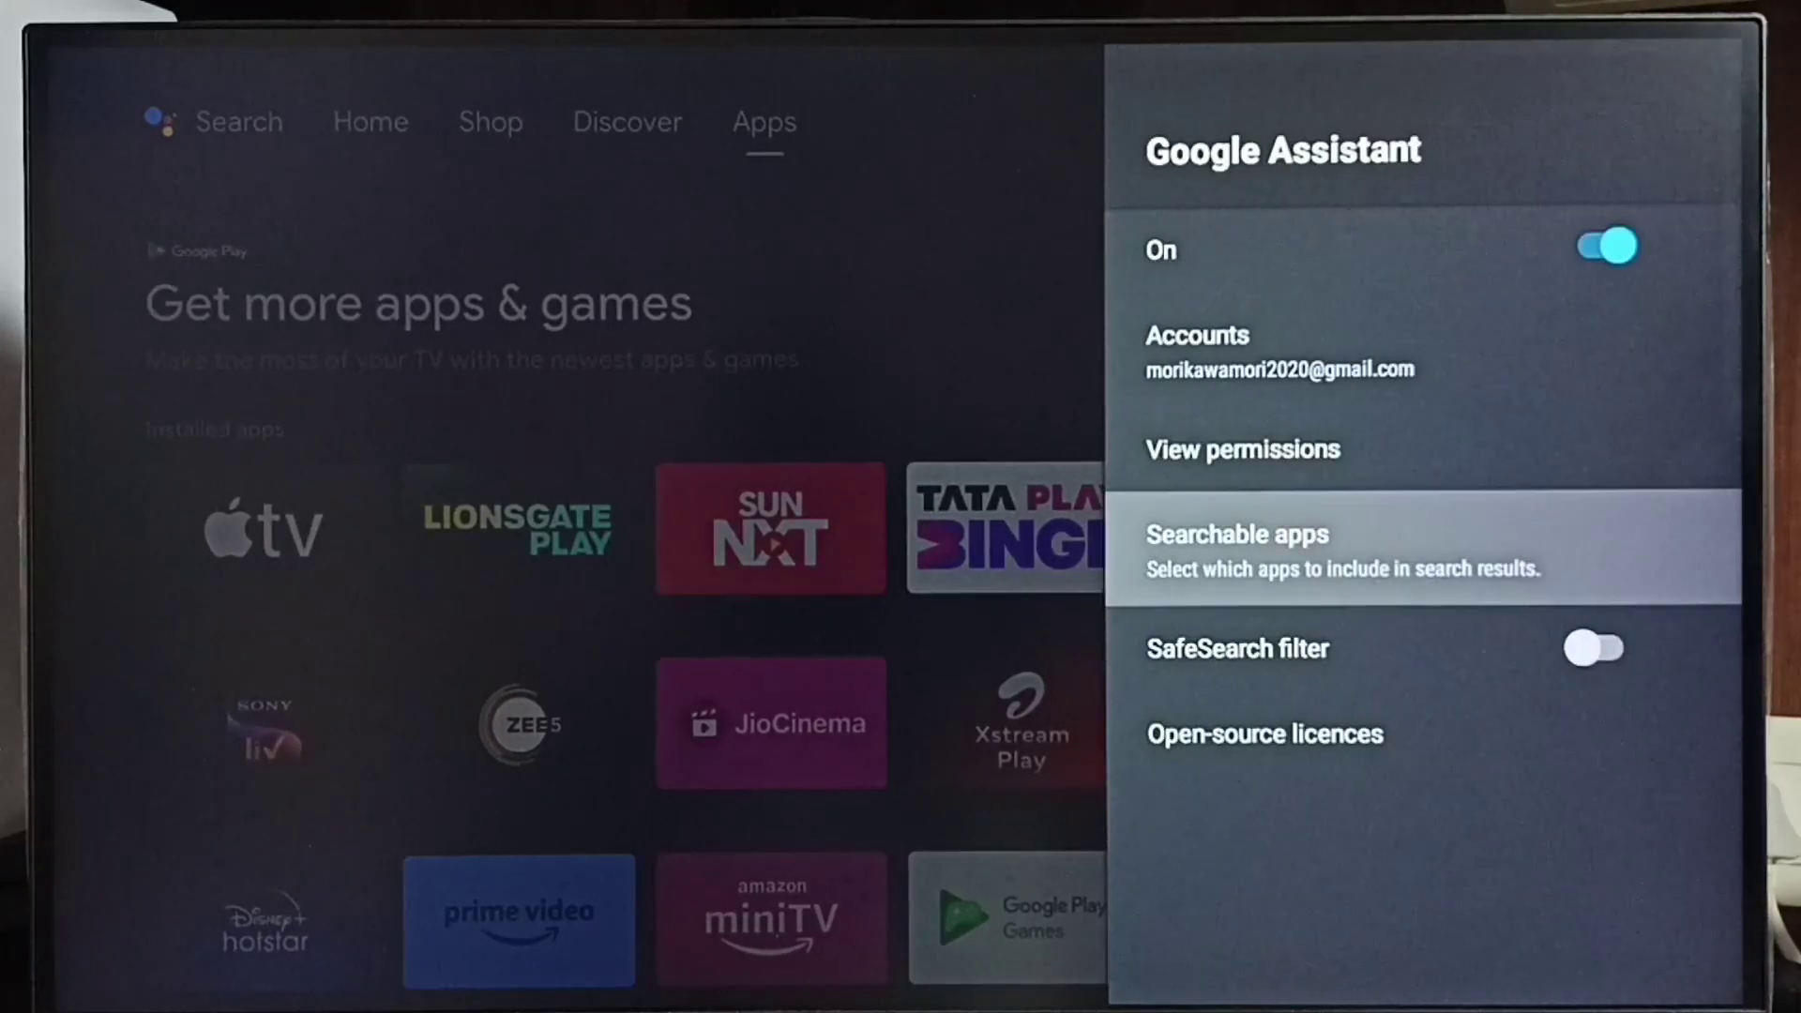